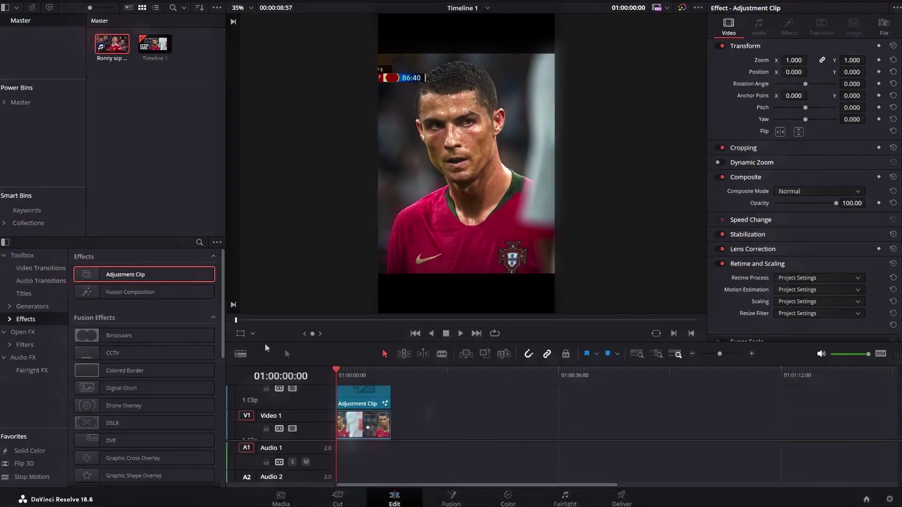
Place a Fusion Composition clip on a new track above the football clip and lengthen it.
left_click_drag(144, 293, 386, 391)
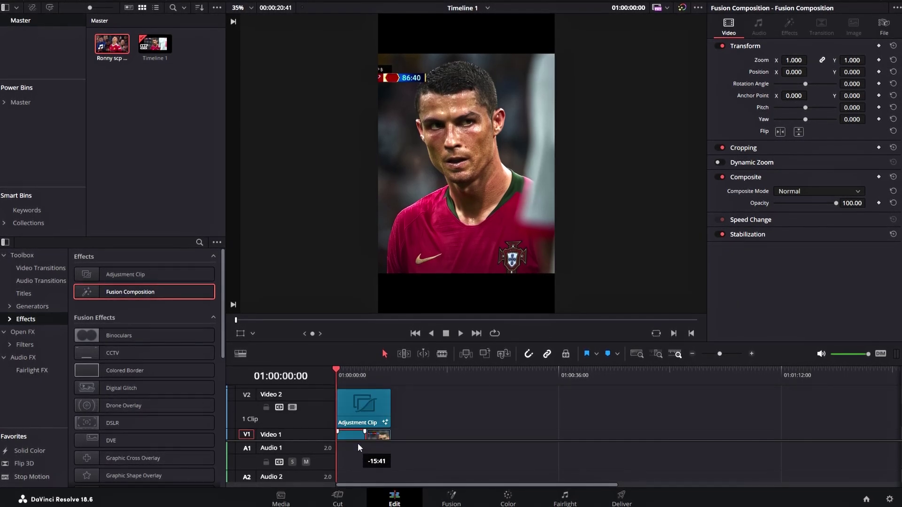
left_click_drag(386, 391, 353, 384)
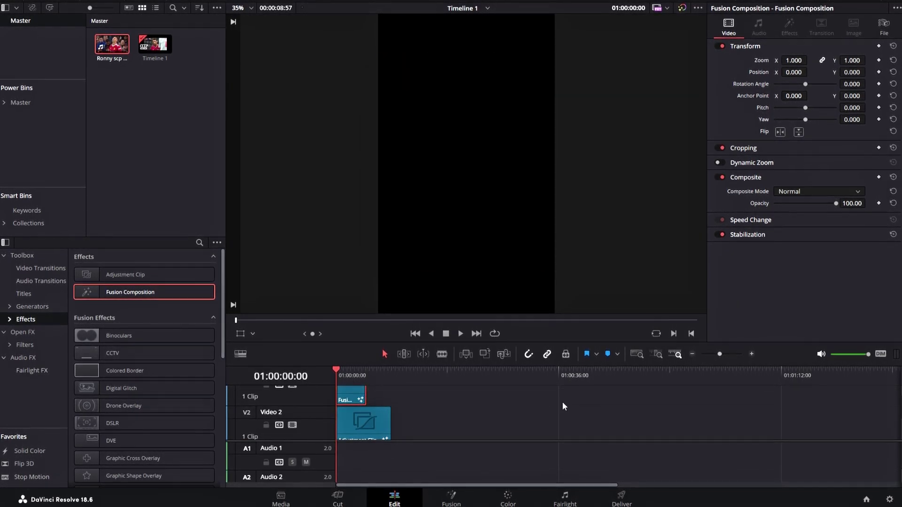
left_click(752, 354)
left_click_drag(397, 409, 448, 410)
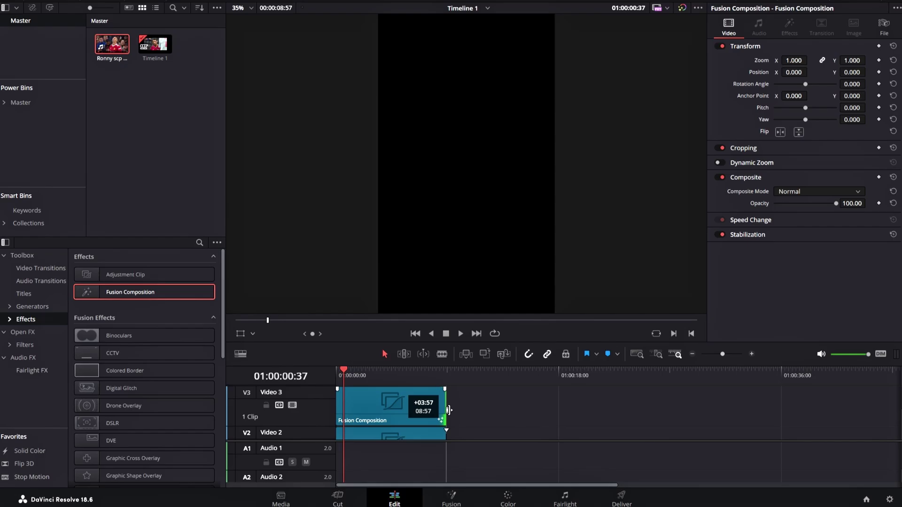
right_click(413, 405)
Open the composition in Fusion and merge a Text node over a Background into MediaOut1.
left_click(468, 339)
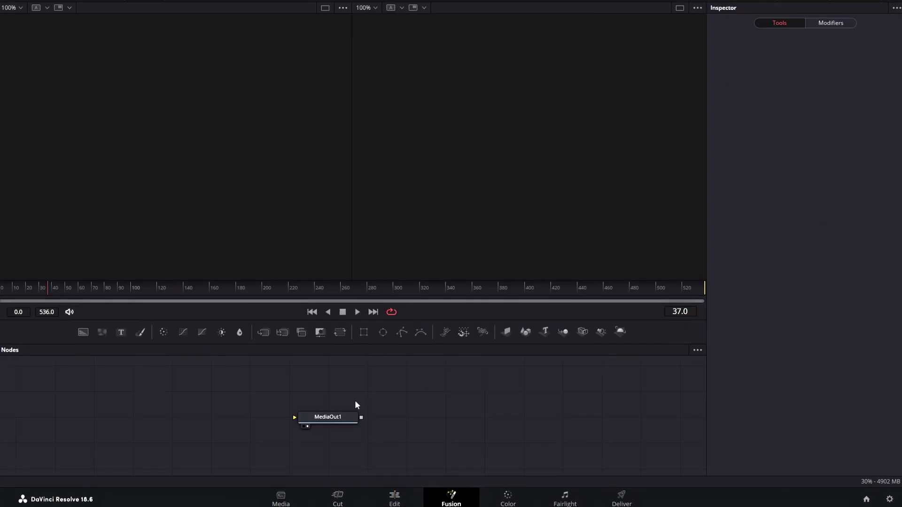
left_click_drag(356, 402, 490, 399)
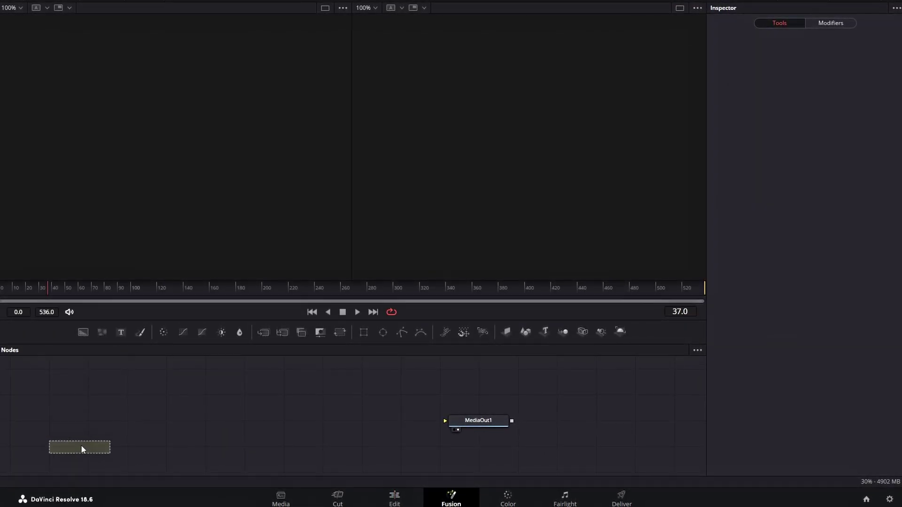
left_click(82, 450)
left_click_drag(113, 448, 445, 421)
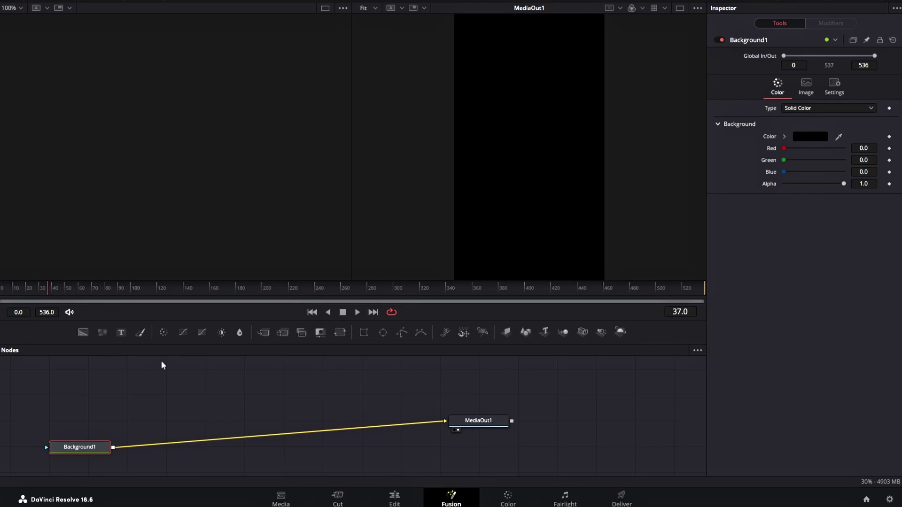
left_click(118, 333)
left_click_drag(182, 379, 114, 438)
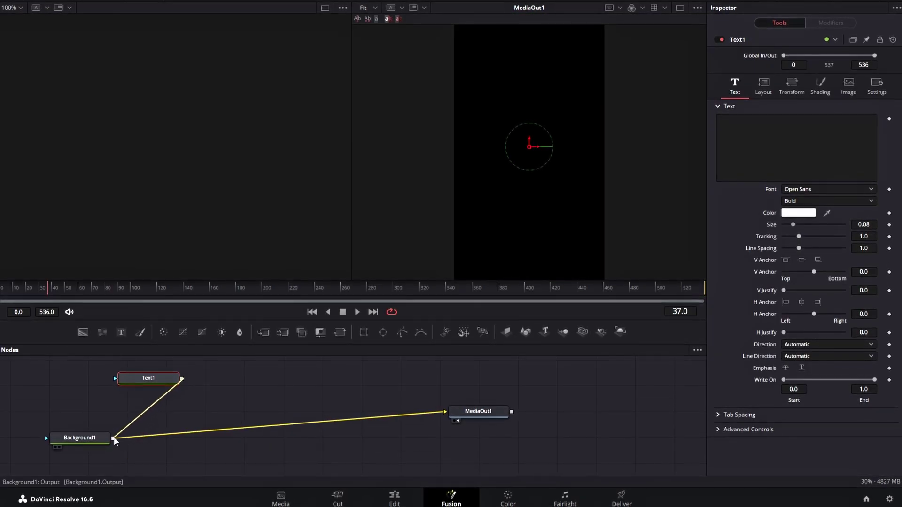
Set Background1's alpha to 0 for transparency and return to the Edit page.
left_click(80, 438)
triple_click(863, 183)
type("0")
key("Return")
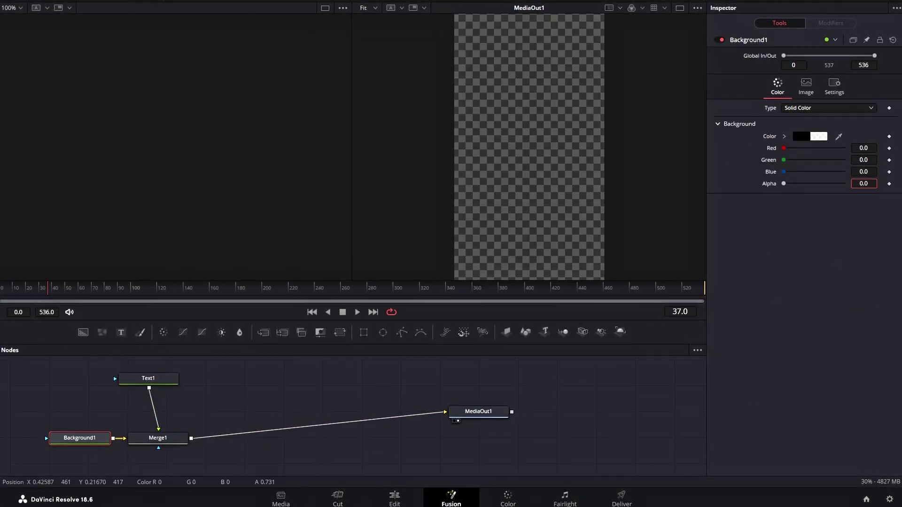
key("shift+4")
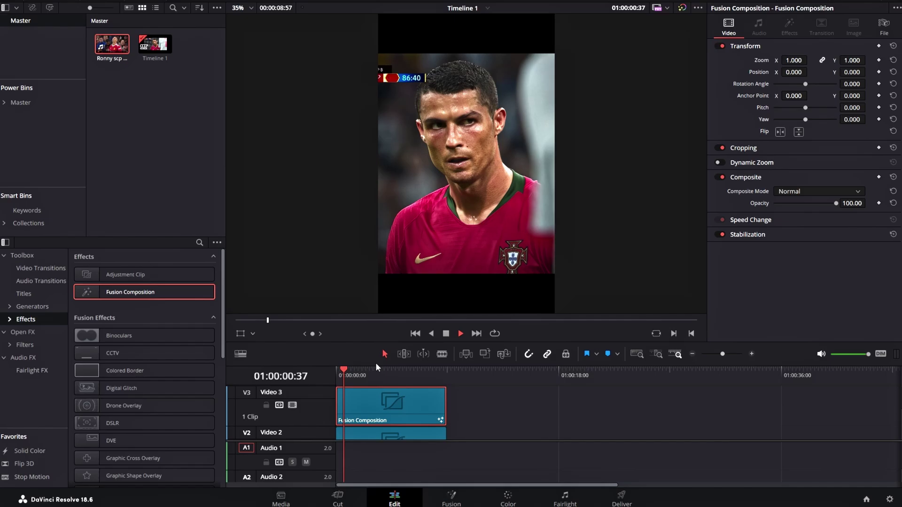
Reopen the composition in Fusion and add a Glow node after Text1 with Glow Size about 52.6.
right_click(396, 402)
left_click(458, 345)
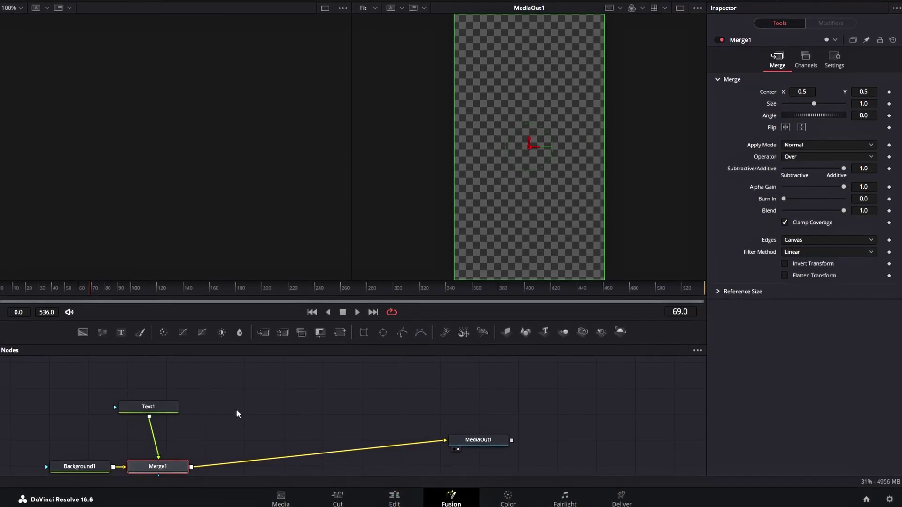
left_click_drag(160, 407, 246, 386)
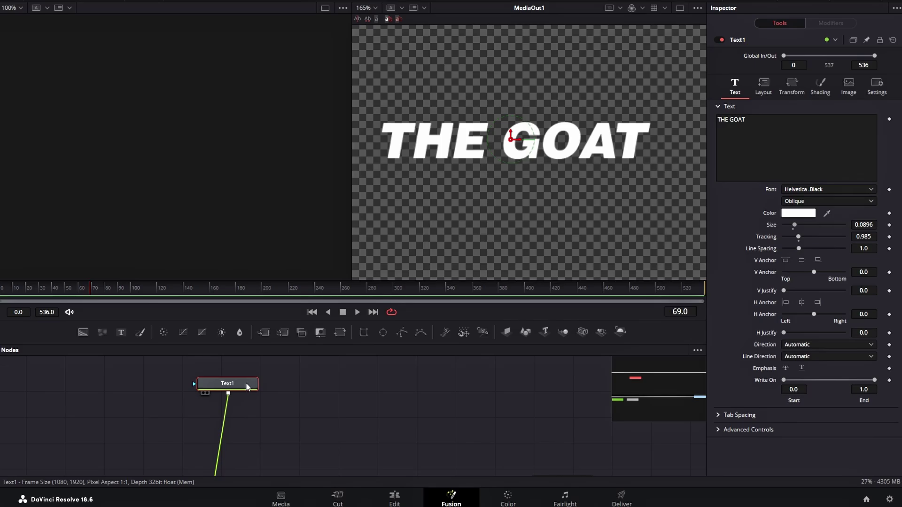
key("shift+space")
type("g")
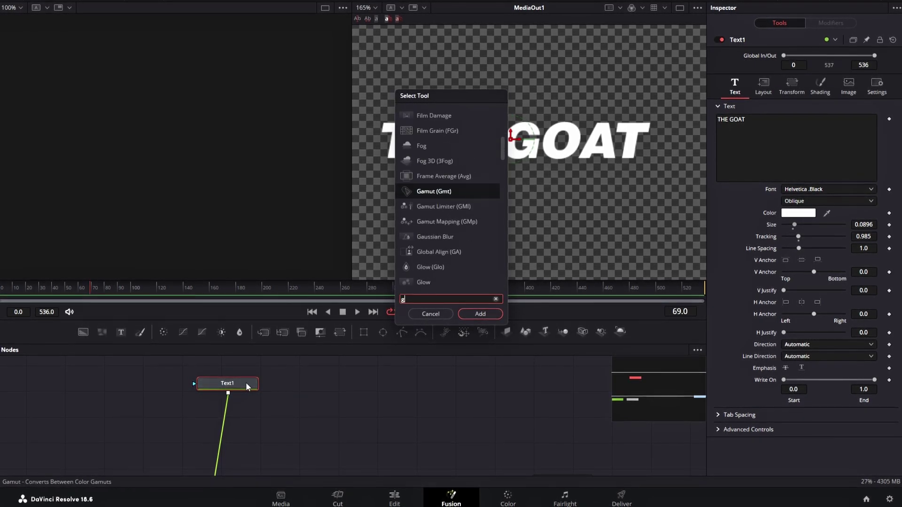
type("low")
key("Return")
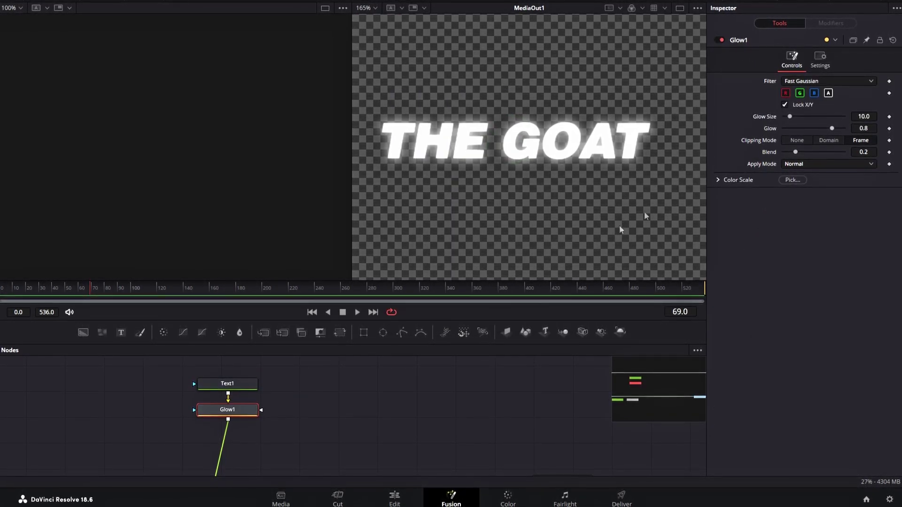
mouse_move(861, 118)
left_mouse_down()
mouse_move(888, 118)
mouse_move(867, 128)
left_mouse_up()
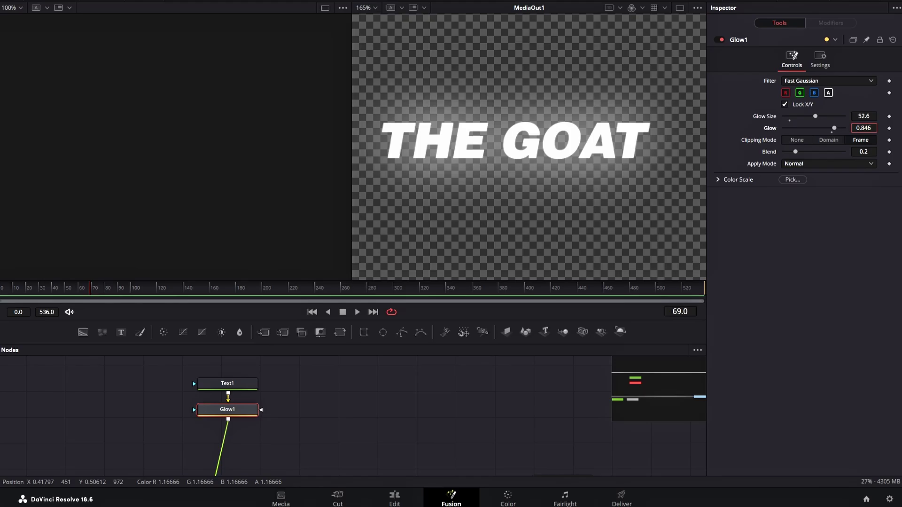
Add a Flicker Addition node after Glow1 with Flicker Type set to Flicker Gain.
key("shift+space")
type("lick")
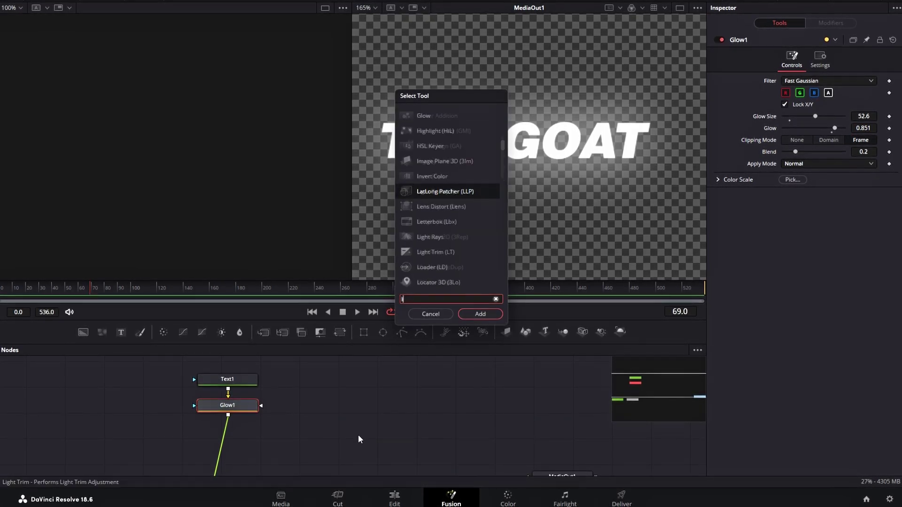
key("Return")
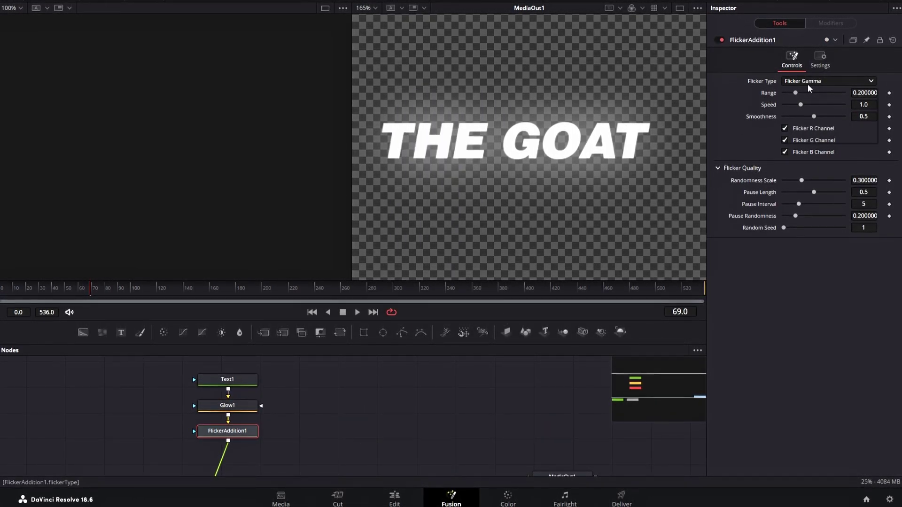
left_click(808, 83)
left_click(810, 117)
left_click_drag(863, 92, 865, 93)
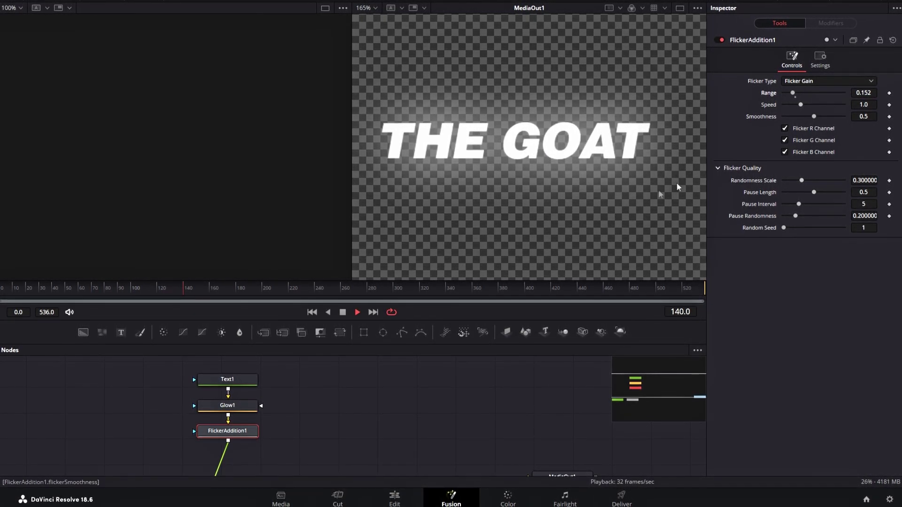
Tune the flicker Range through 0.31 and 0.103, settling on 0.157 during playback.
key("space")
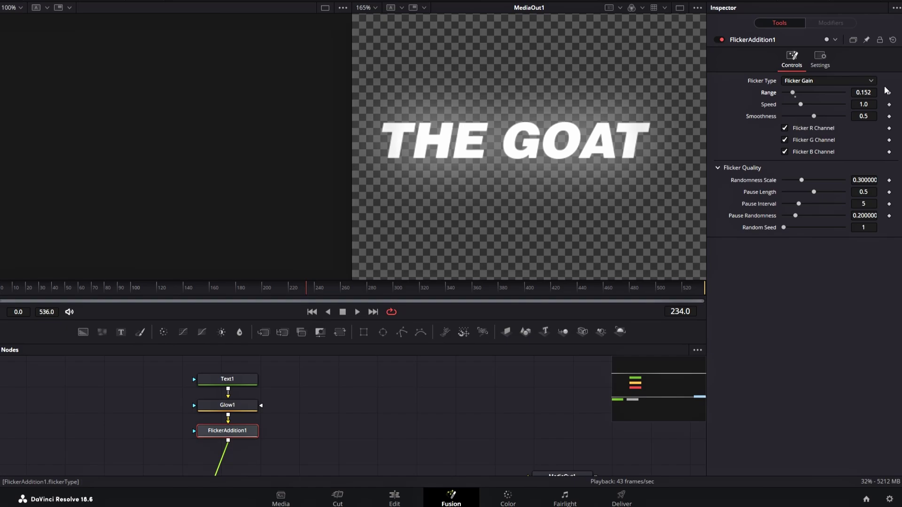
left_click(864, 92)
type("0.31")
key("Return")
key("space")
left_click(864, 92)
type("0.103")
key("Return")
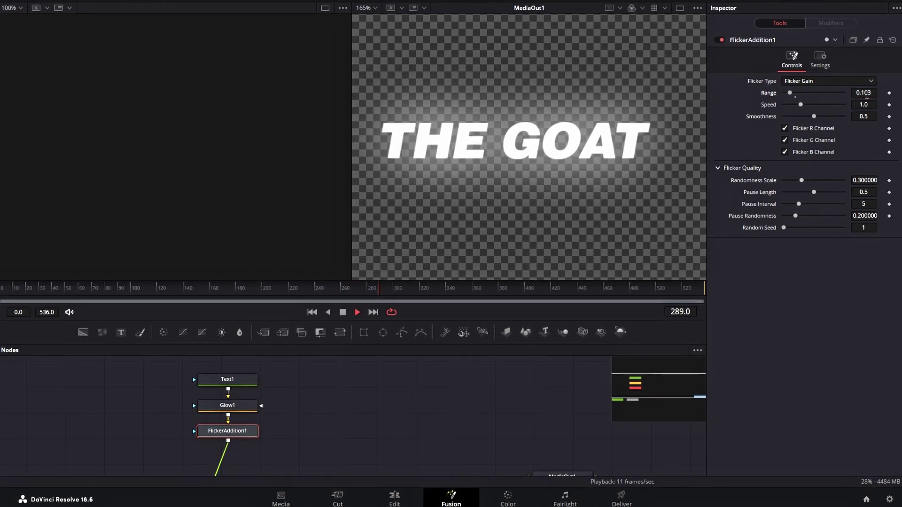
left_click(870, 93)
type("0.157")
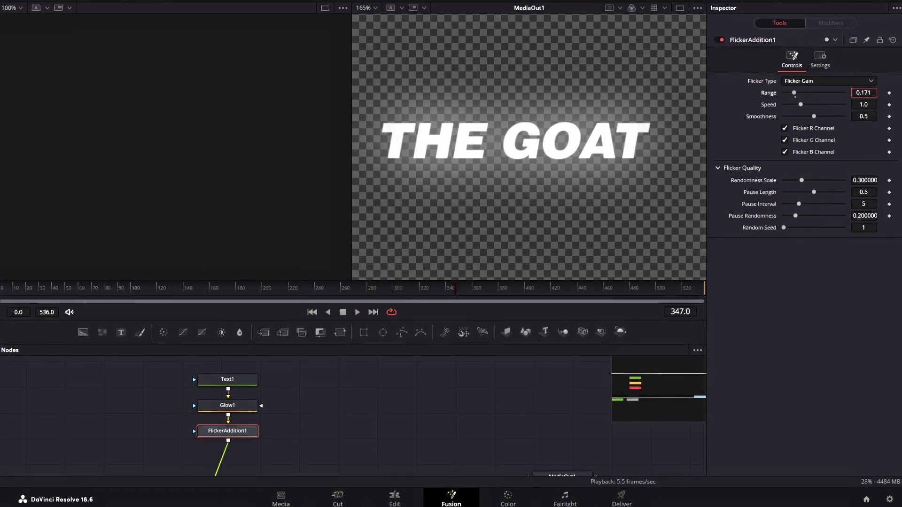
key("Return")
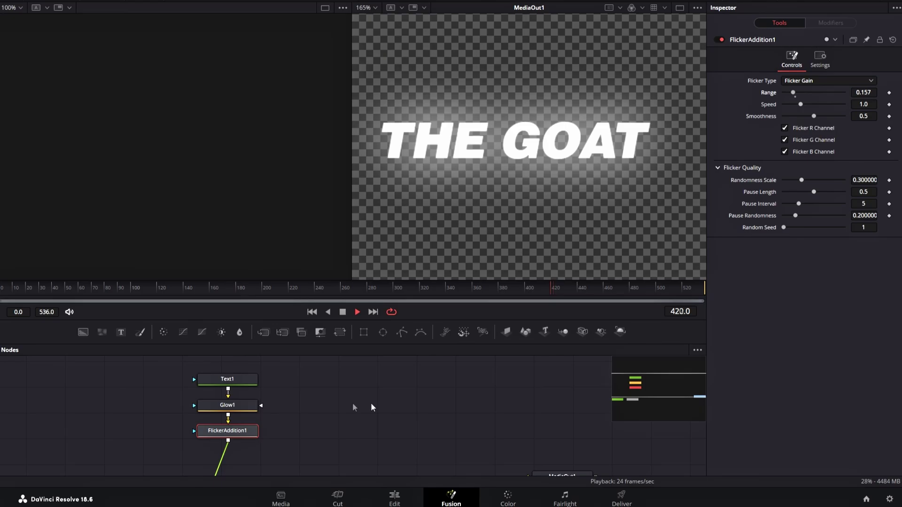
key("space")
Insert a Camera Shake node right after Text1 and lower its speed and deviations.
left_click(237, 374)
key("shift+space")
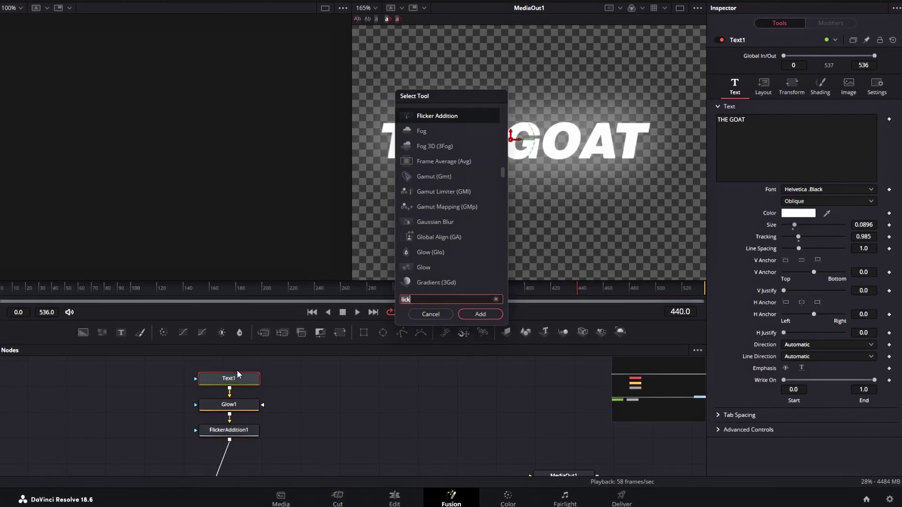
type("camera")
key("Return")
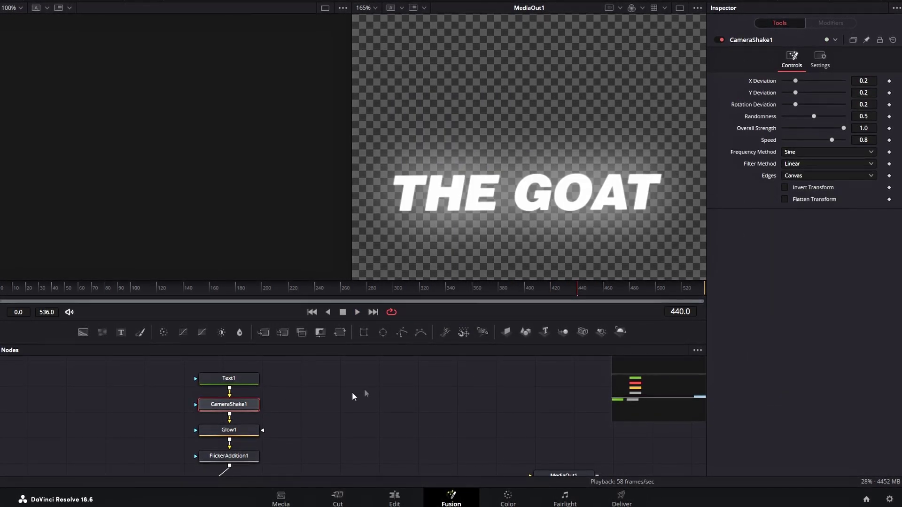
left_click_drag(832, 140, 789, 140)
mouse_move(844, 128)
left_mouse_down()
mouse_move(790, 128)
mouse_move(788, 80)
left_mouse_up()
Set the shake speed to 0.03 and Overall Strength to 0.04 while previewing playback.
key("space")
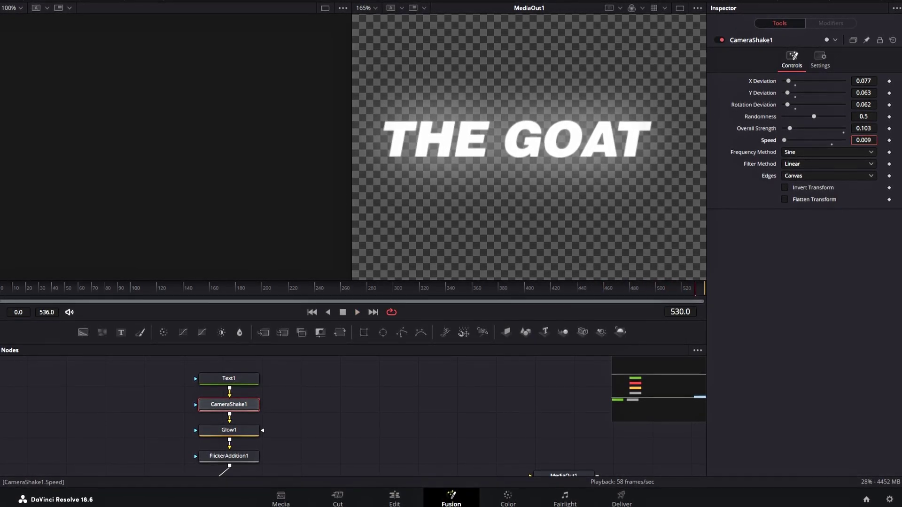
type("0.03")
key("Return")
double_click(863, 128)
type("0.04")
key("Return")
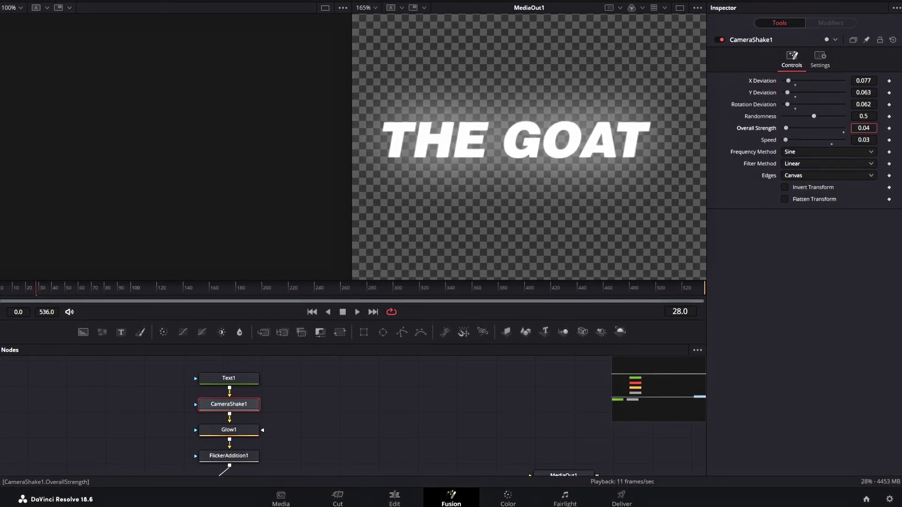
key("space")
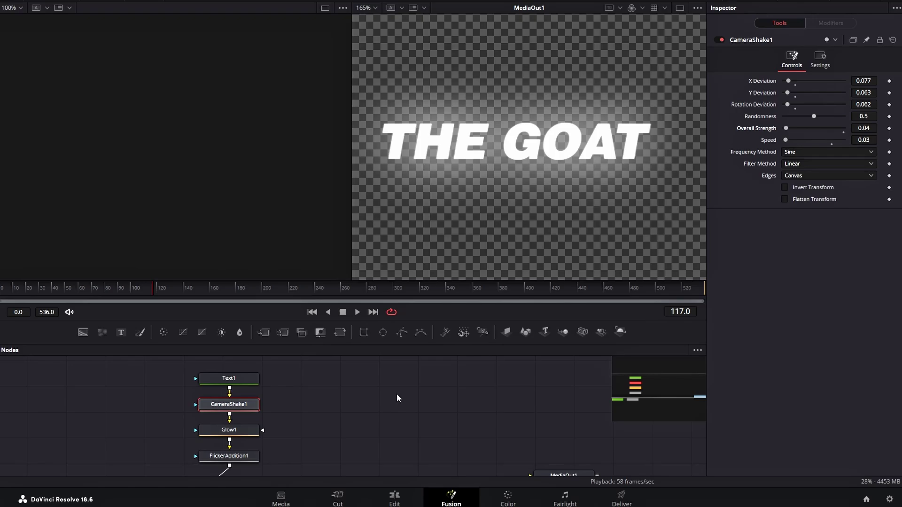
Try an orange fill in Text1's Shading colour picker, then keep the fill white.
left_click(229, 378)
left_click_drag(18, 289, 3, 291)
left_click(832, 88)
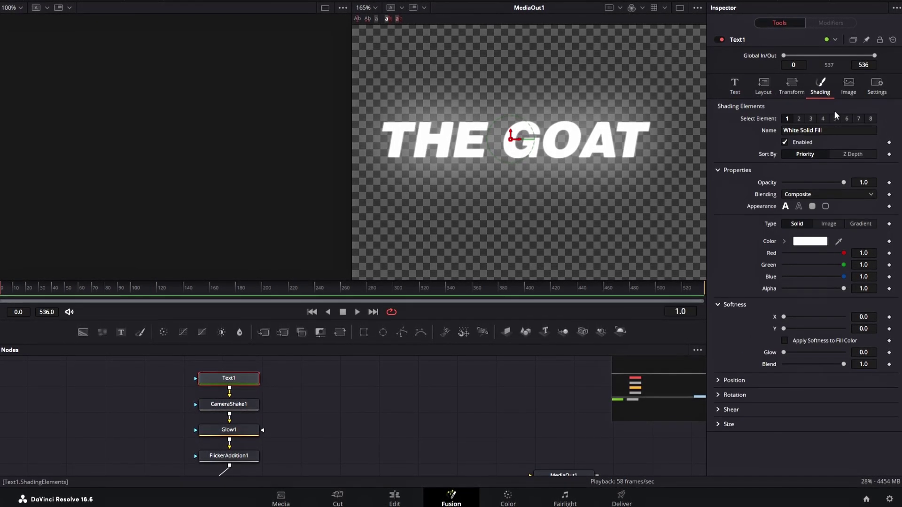
left_click(822, 242)
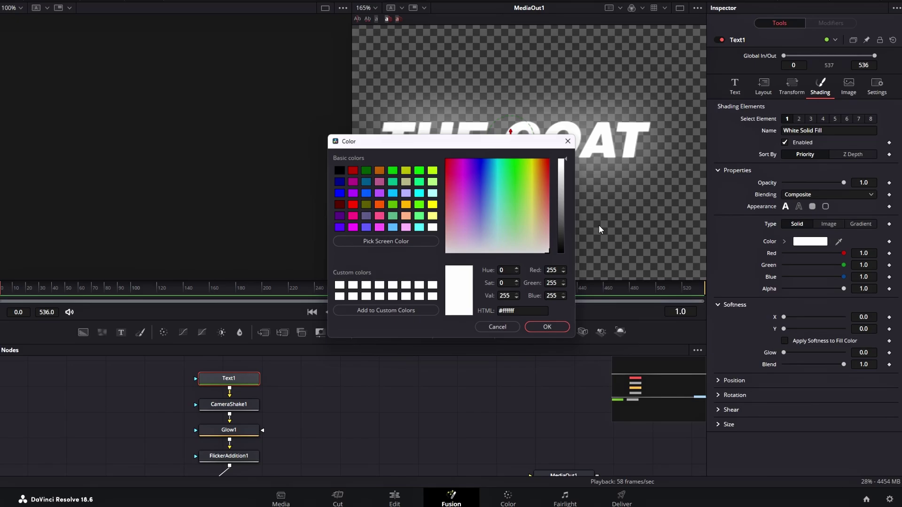
mouse_move(509, 149)
left_mouse_down()
mouse_move(274, 139)
mouse_move(216, 189)
mouse_move(231, 171)
mouse_move(345, 201)
mouse_move(343, 326)
left_mouse_up()
left_click(307, 149)
left_click(311, 316)
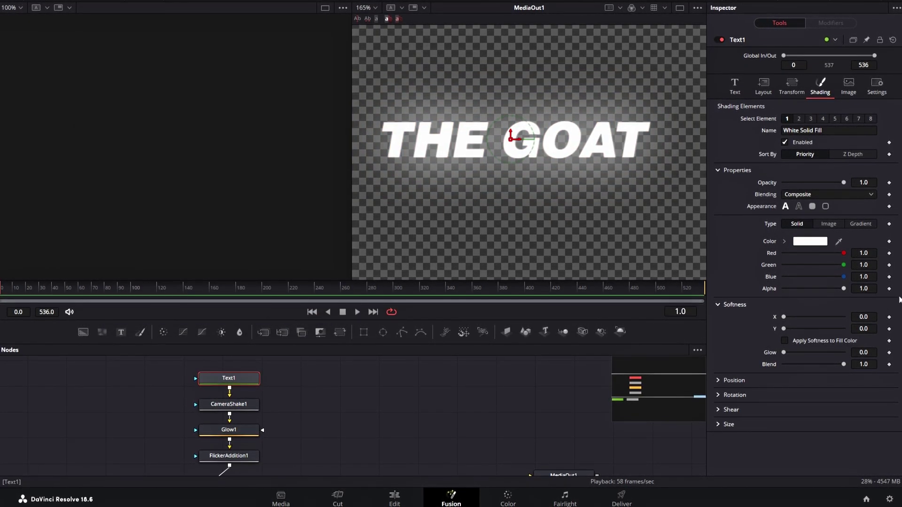
Switch the text fill to a gradient, add a stop, and make the first stop pure red.
left_click(867, 224)
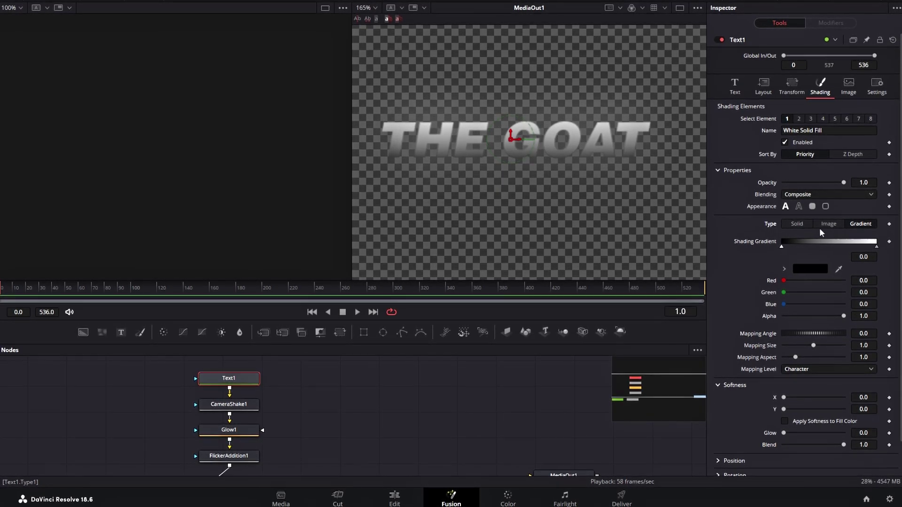
mouse_move(807, 241)
left_mouse_down()
mouse_move(845, 245)
mouse_move(795, 253)
left_mouse_up()
left_click_drag(881, 251, 792, 247)
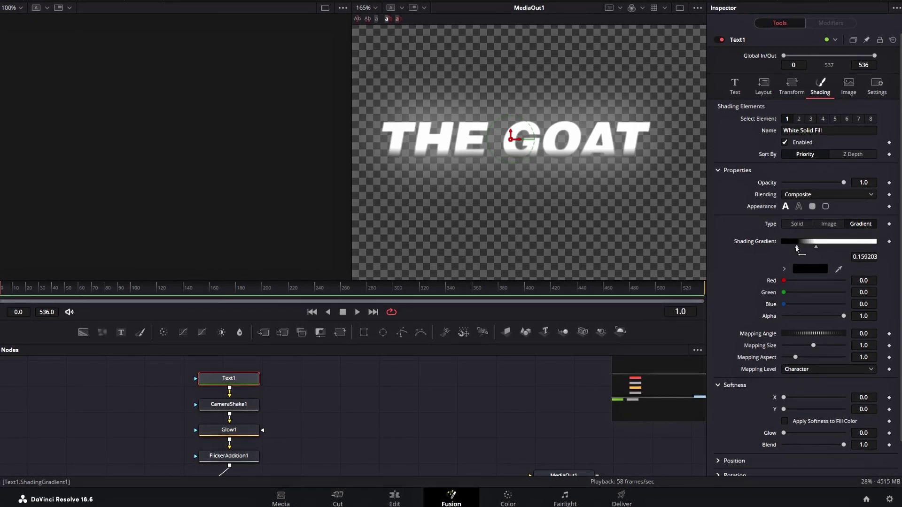
left_click(799, 270)
left_click_drag(469, 142, 376, 166)
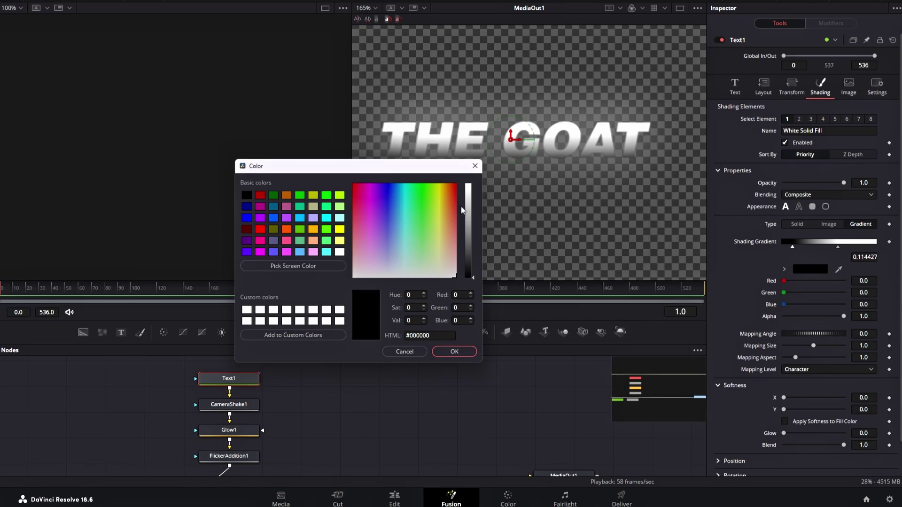
left_click(339, 251)
left_click_drag(437, 224, 456, 183)
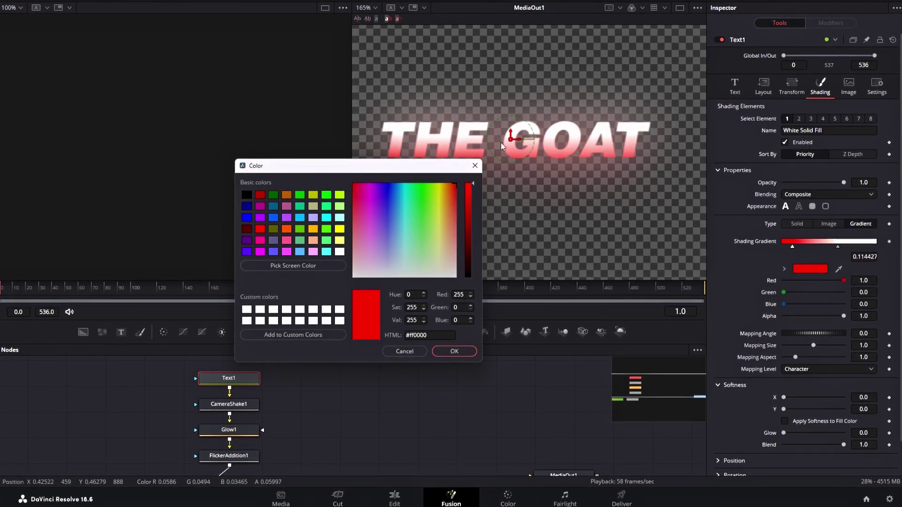
left_click(454, 351)
Turn the second gradient stop blue in the Color dialog.
left_click(838, 247)
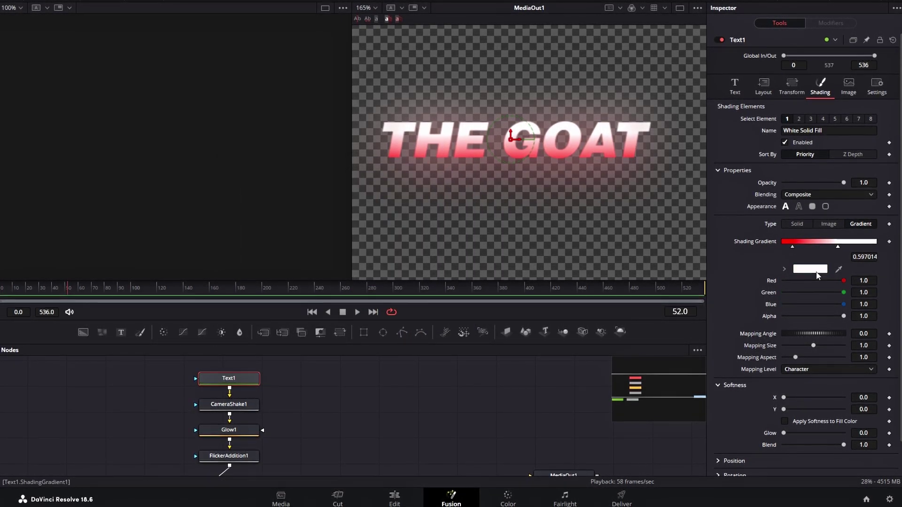
left_click(810, 268)
left_click_drag(423, 141, 317, 138)
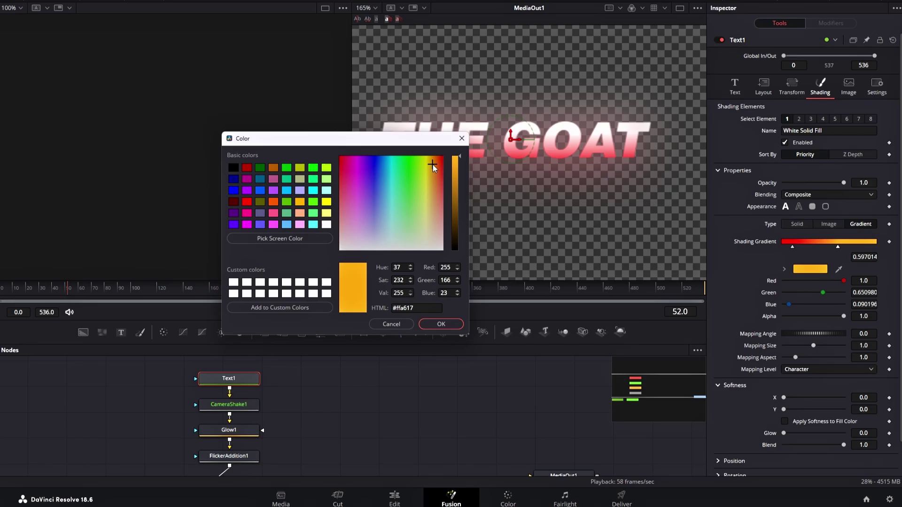
left_click_drag(433, 164, 376, 162)
left_click(375, 159)
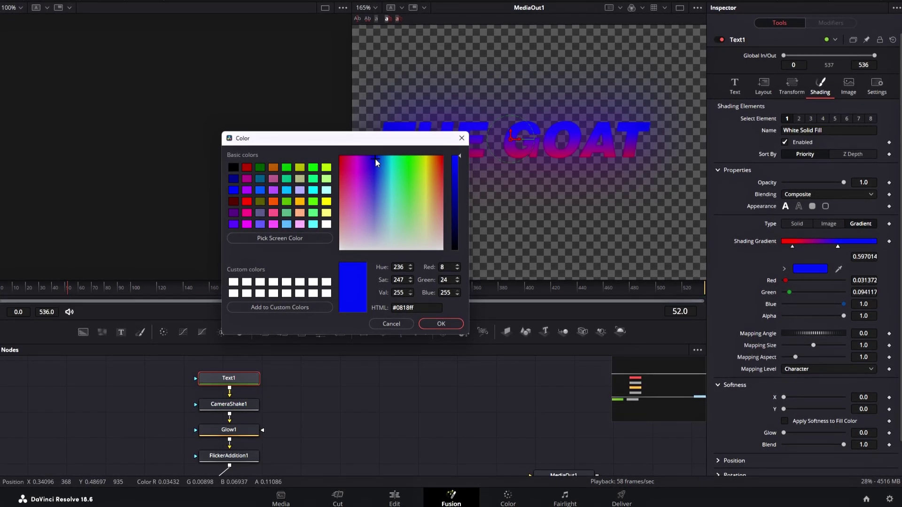
left_click(449, 324)
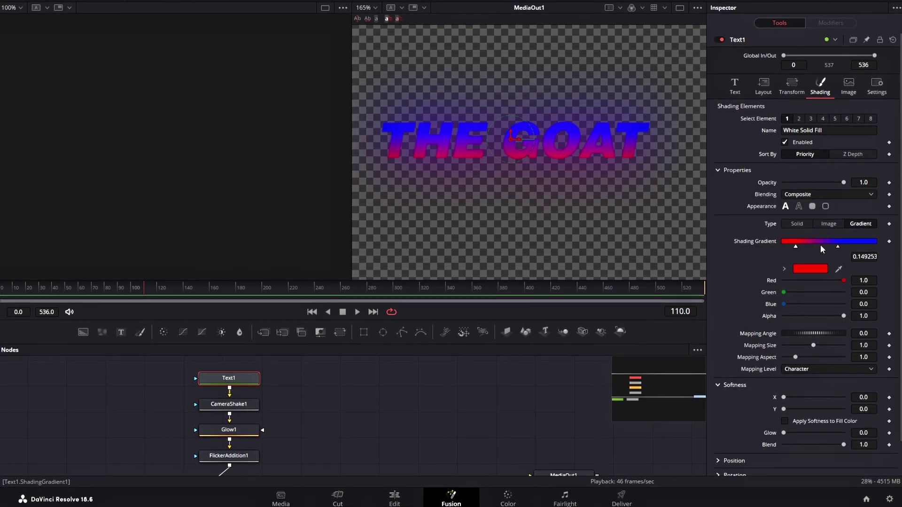
Widen the red region and change the blue stop to yellow.
left_click_drag(796, 246, 815, 246)
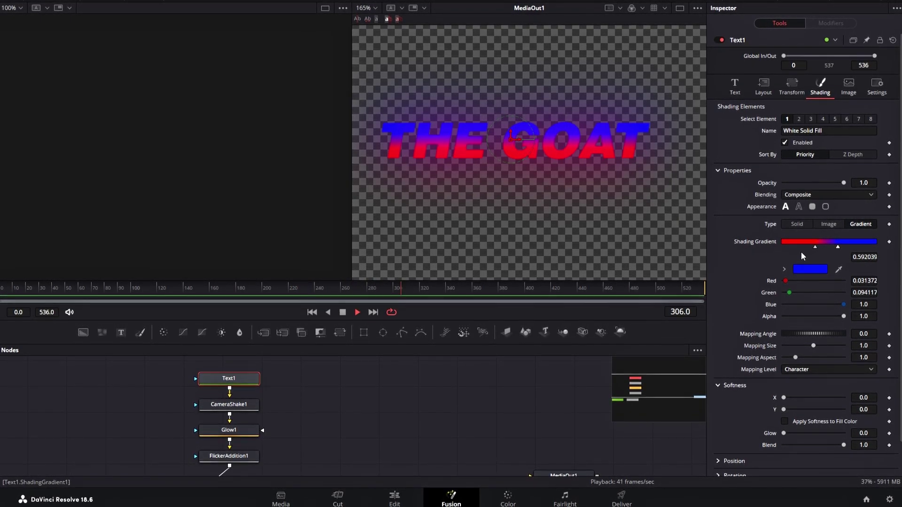
left_click(813, 269)
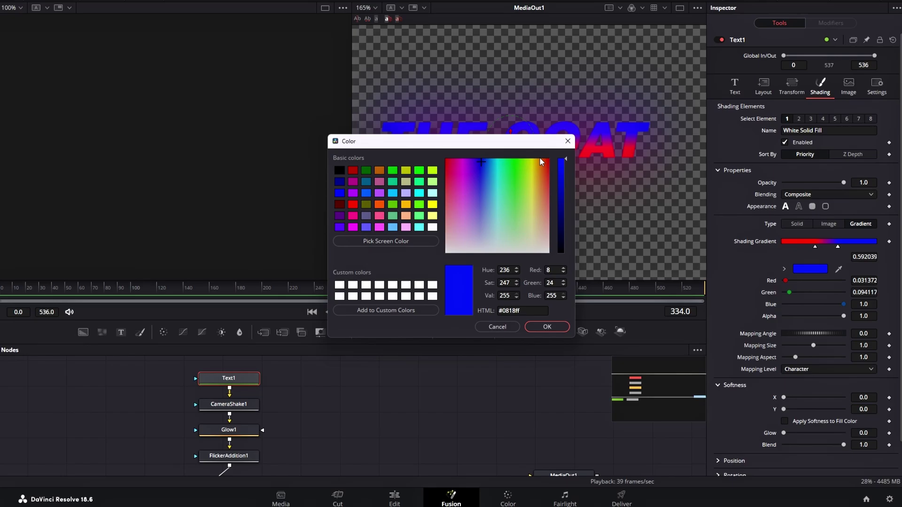
mouse_move(517, 140)
left_mouse_down()
mouse_move(439, 163)
mouse_move(452, 182)
left_mouse_up()
left_click(468, 348)
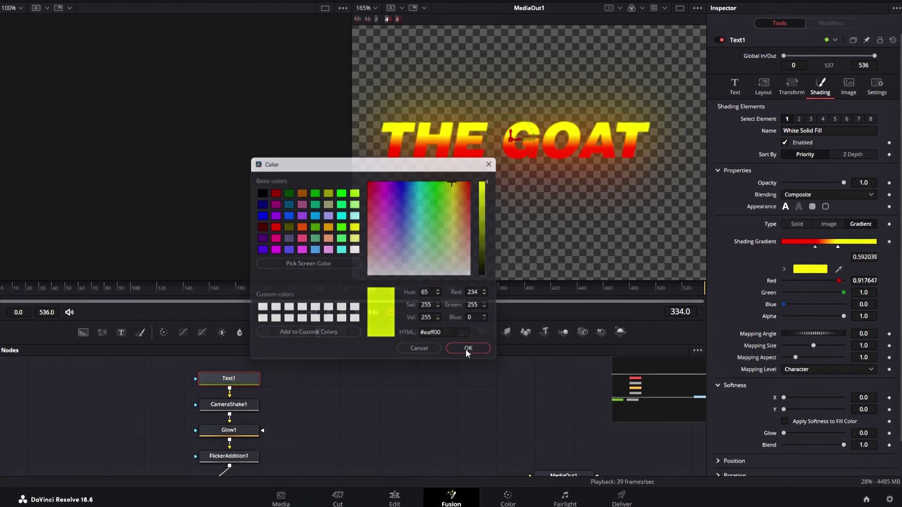
Keyframe the gradient Mapping Angle from frame 0 to a large value at the last frame, then play back.
left_click(815, 246)
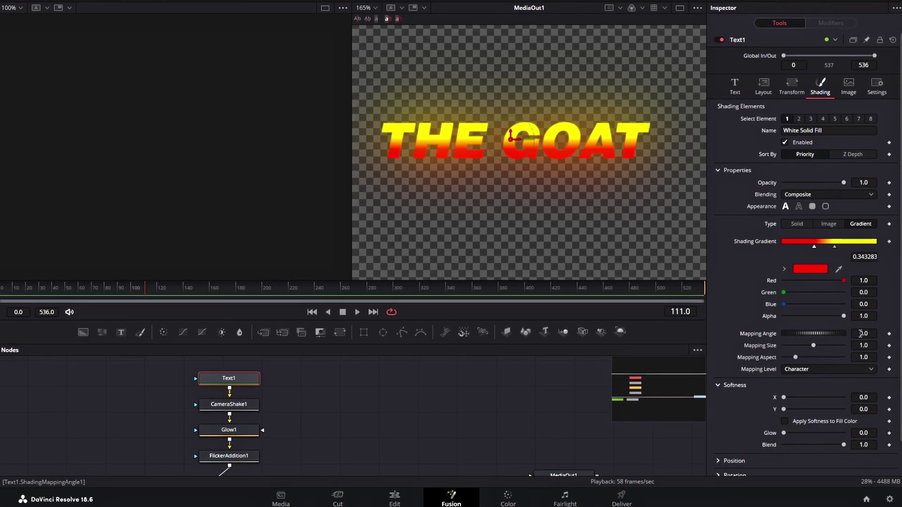
mouse_move(817, 333)
left_mouse_down()
mouse_move(841, 334)
mouse_move(799, 333)
mouse_move(841, 334)
left_mouse_up()
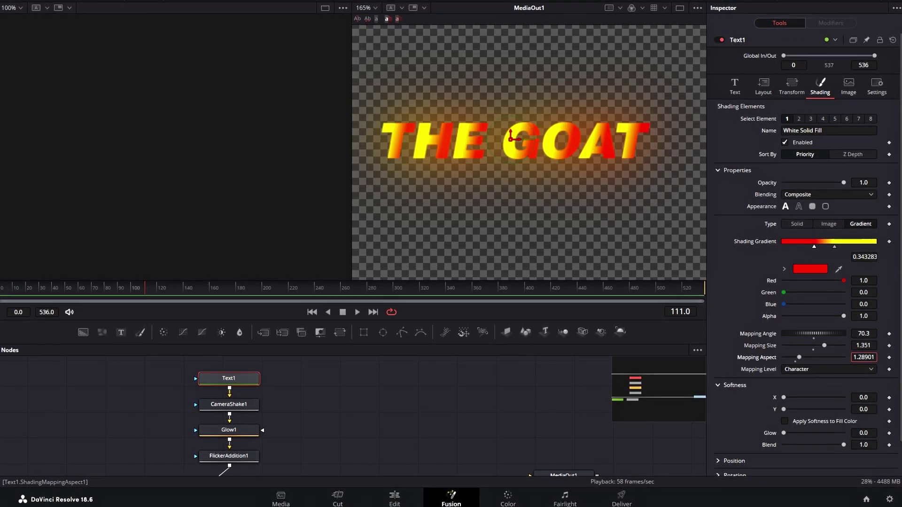
left_click_drag(864, 334, 860, 334)
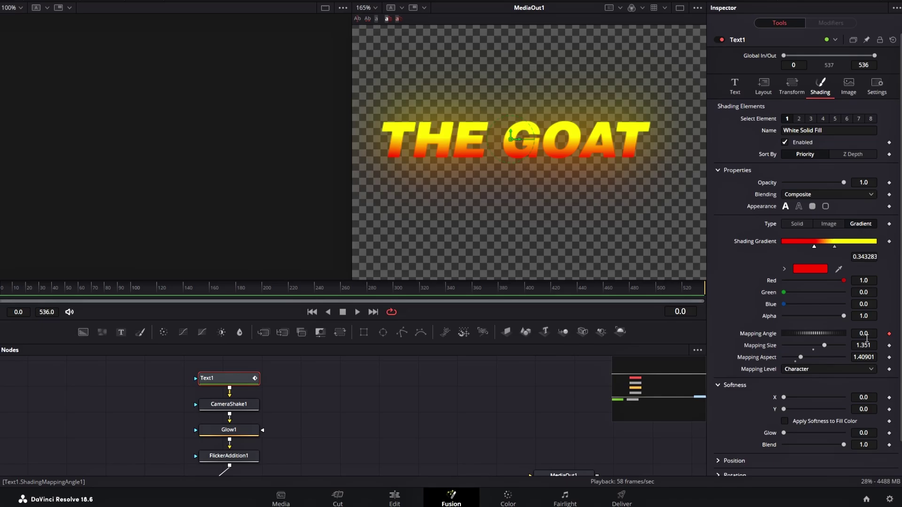
left_click_drag(864, 334, 884, 334)
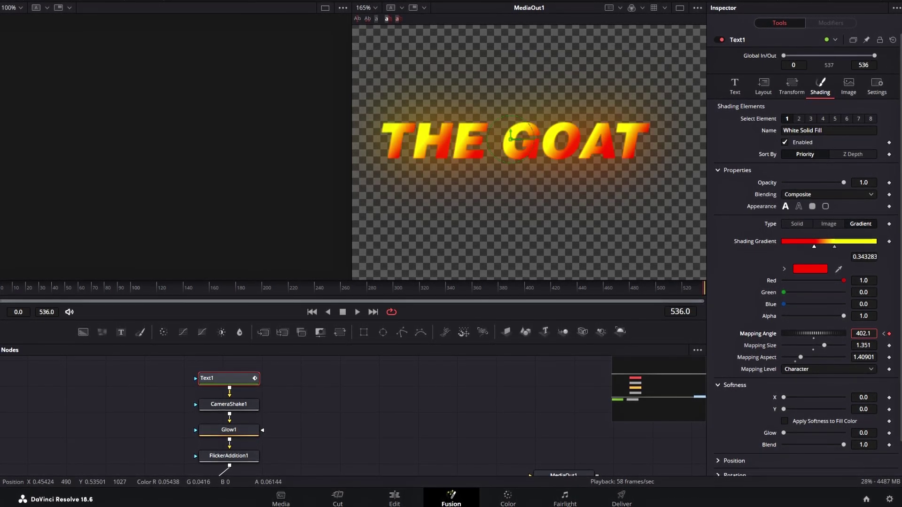
key("space")
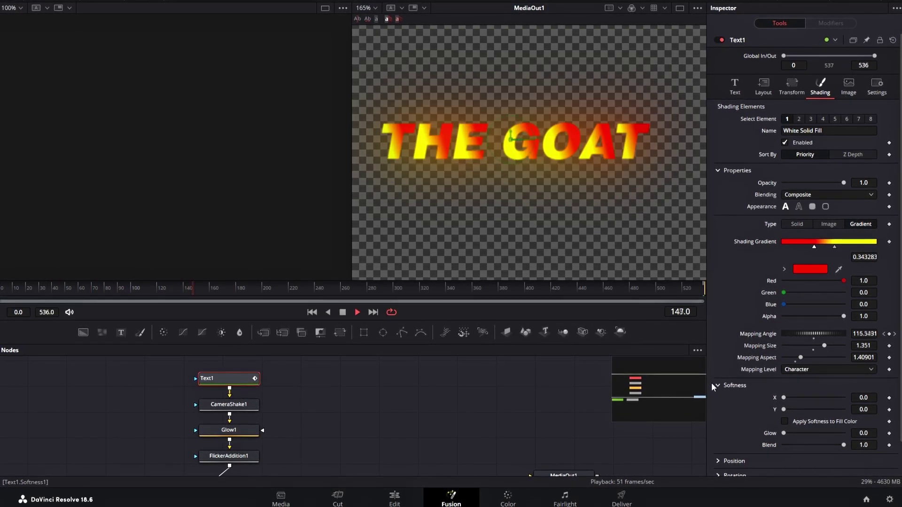
Add a new blue stop to the gradient between the red and yellow stops.
left_click_drag(815, 247, 797, 250)
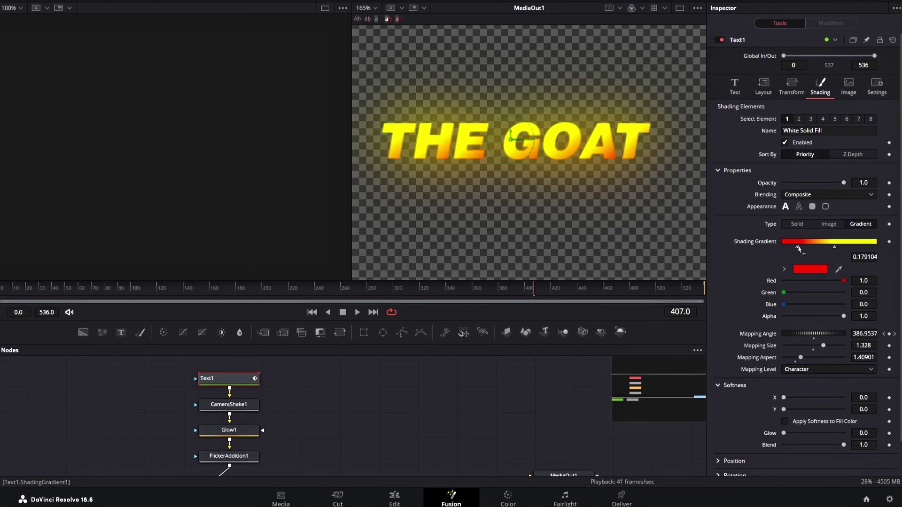
mouse_move(799, 249)
left_mouse_down()
mouse_move(819, 250)
mouse_move(811, 250)
left_mouse_up()
left_click(816, 270)
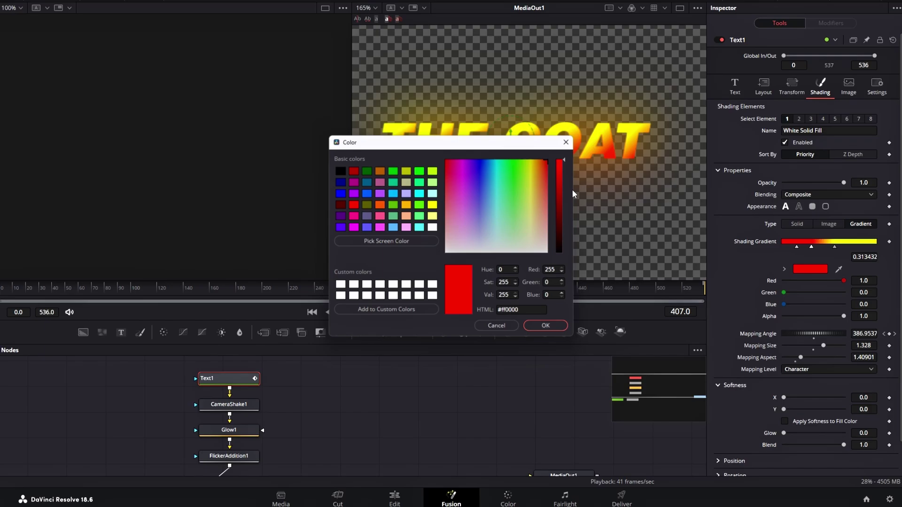
left_click_drag(423, 141, 319, 146)
left_click_drag(394, 170, 371, 167)
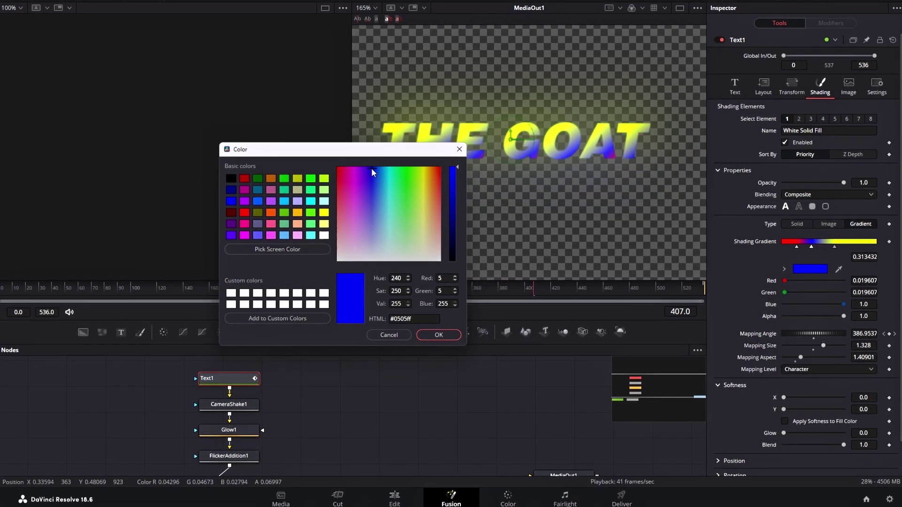
left_click(438, 335)
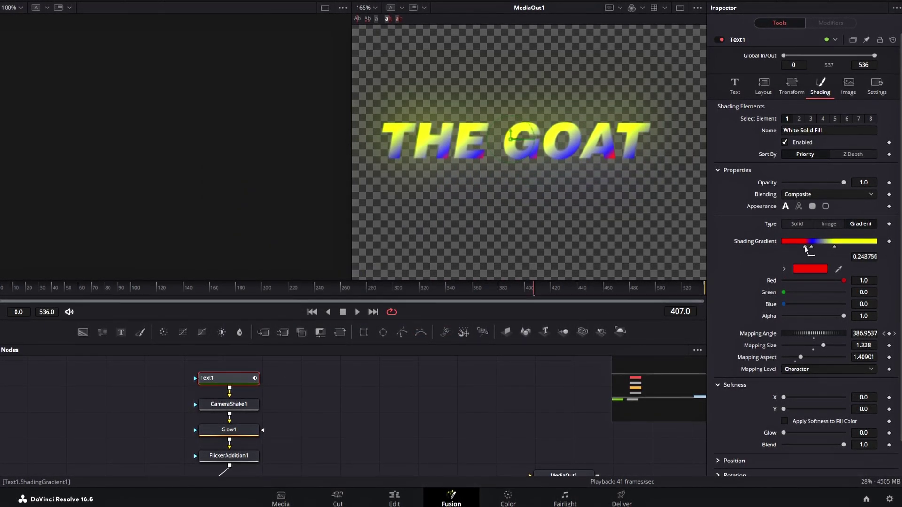
Shift the yellow stop left, preview the three-colour animation and return to the Edit page.
mouse_move(834, 247)
left_mouse_down()
mouse_move(819, 248)
mouse_move(828, 253)
left_mouse_up()
key("space")
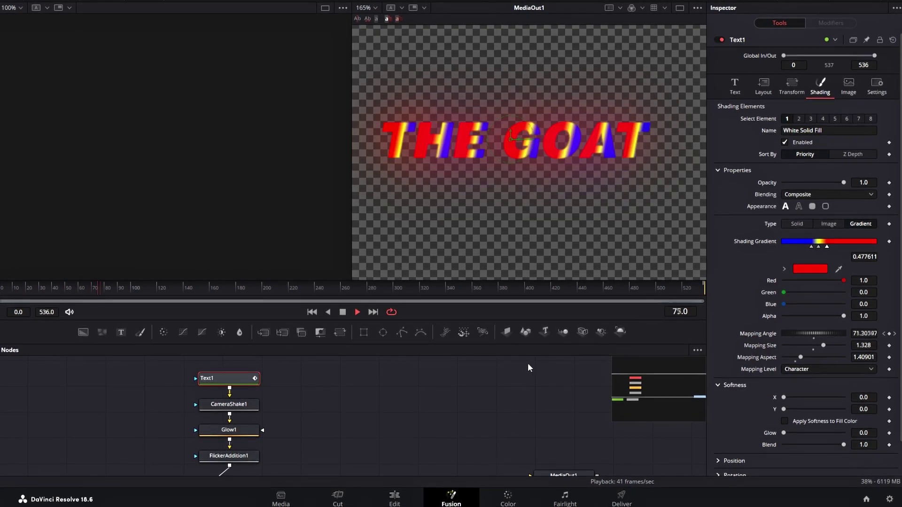
key("shift+4")
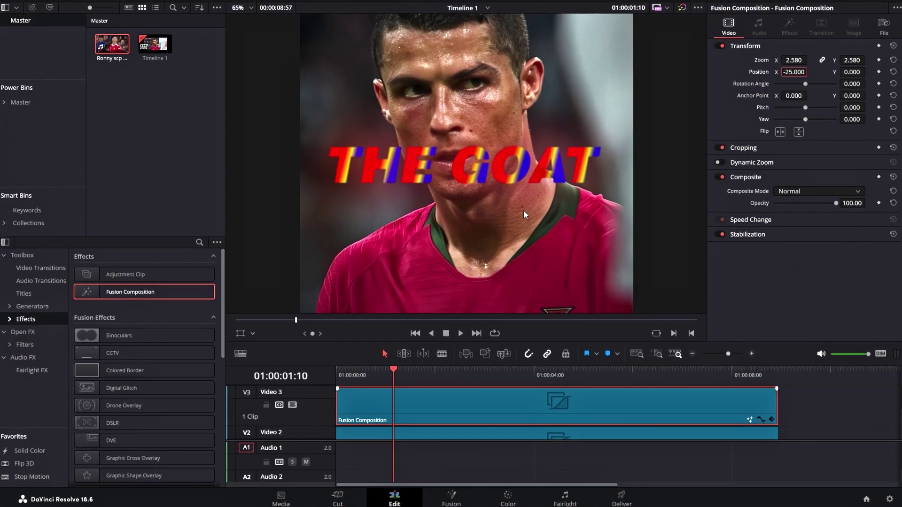
Apply two Drop Shadow Open FX effects to the Fusion Composition clip.
scroll(525, 210, "up", 1)
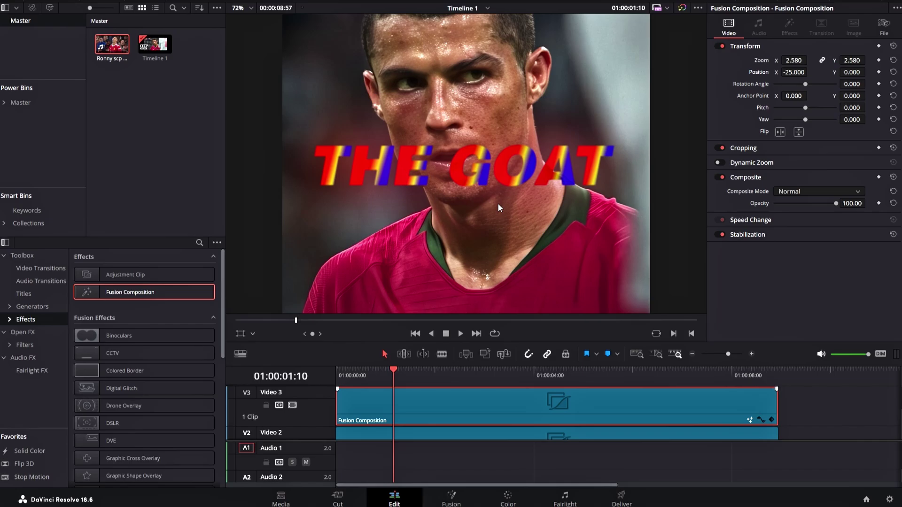
left_click_drag(534, 188, 521, 194)
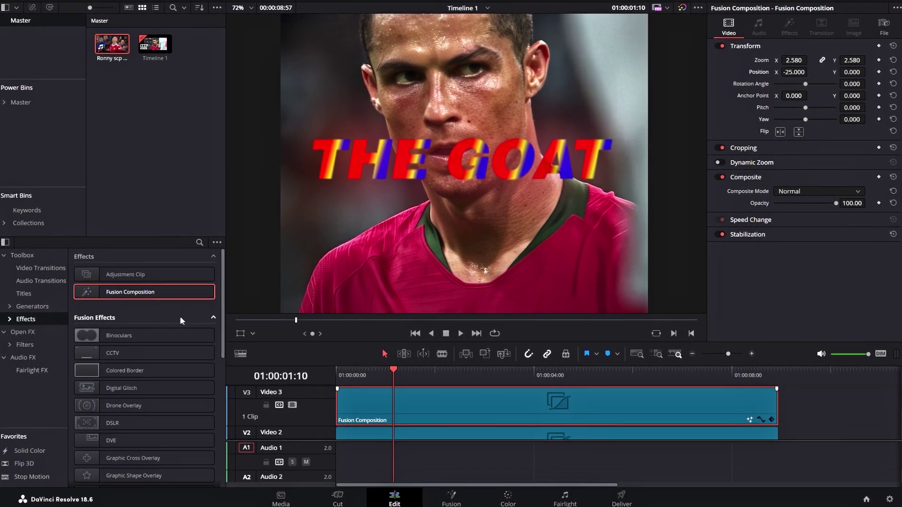
left_click(47, 332)
left_click(200, 242)
type("dr")
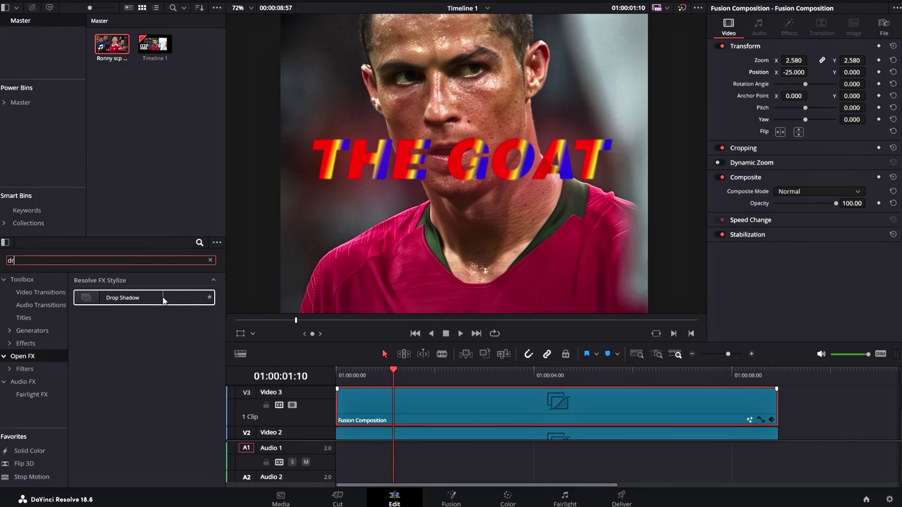
left_click_drag(164, 299, 366, 404)
left_click_drag(422, 403, 422, 404)
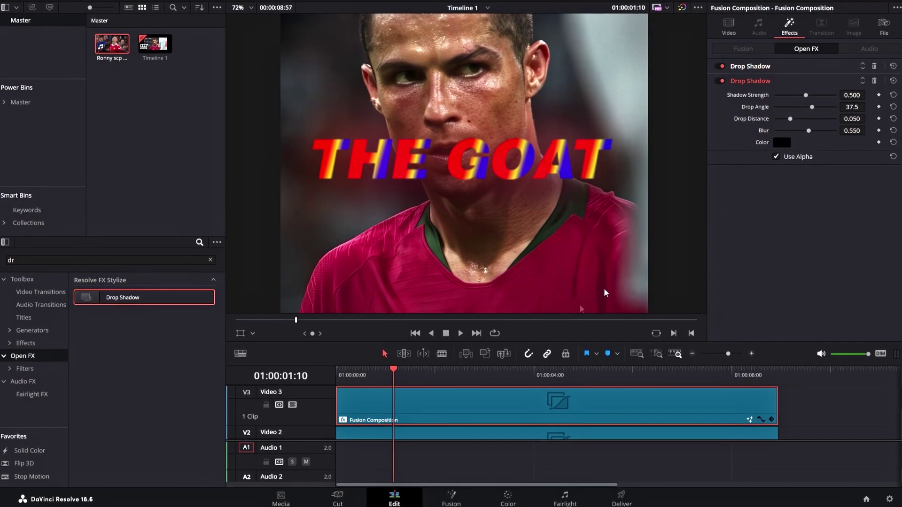
Set both drop shadows to Shadow Strength 1.0 with reduced Drop Distance and Blur.
mouse_move(806, 81)
left_mouse_down()
mouse_move(868, 80)
mouse_move(841, 116)
left_mouse_up()
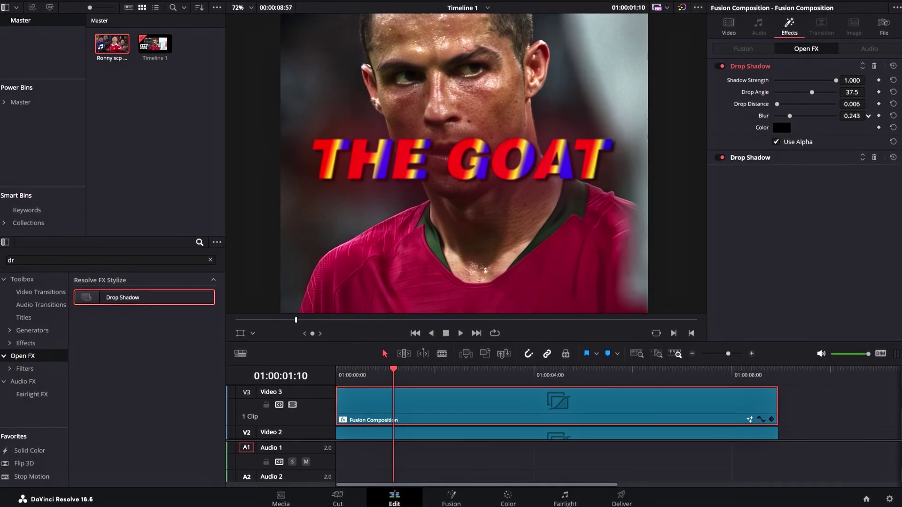
left_click(827, 157)
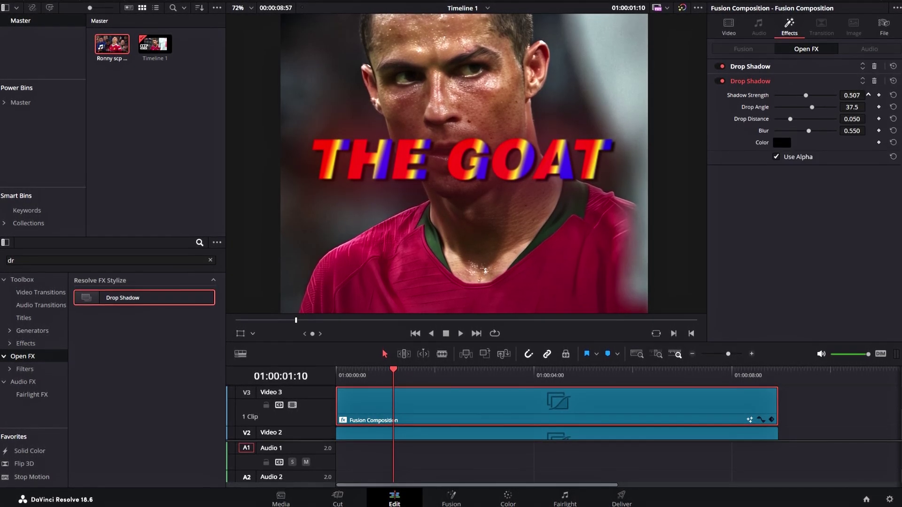
left_click_drag(869, 95, 869, 118)
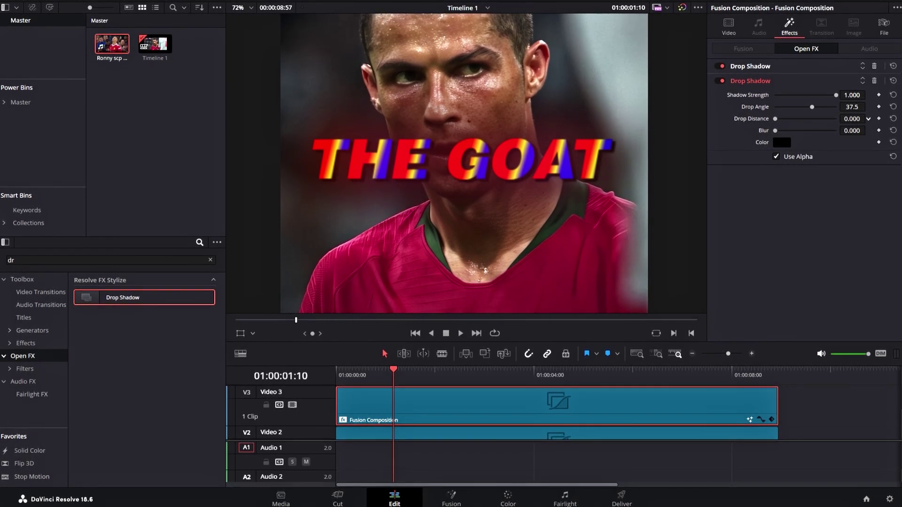
left_click(805, 67)
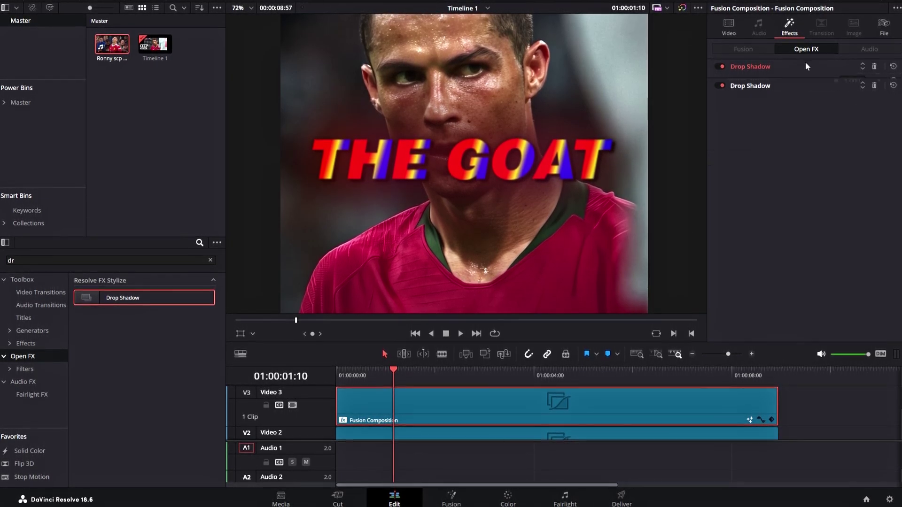
left_click_drag(868, 104, 868, 116)
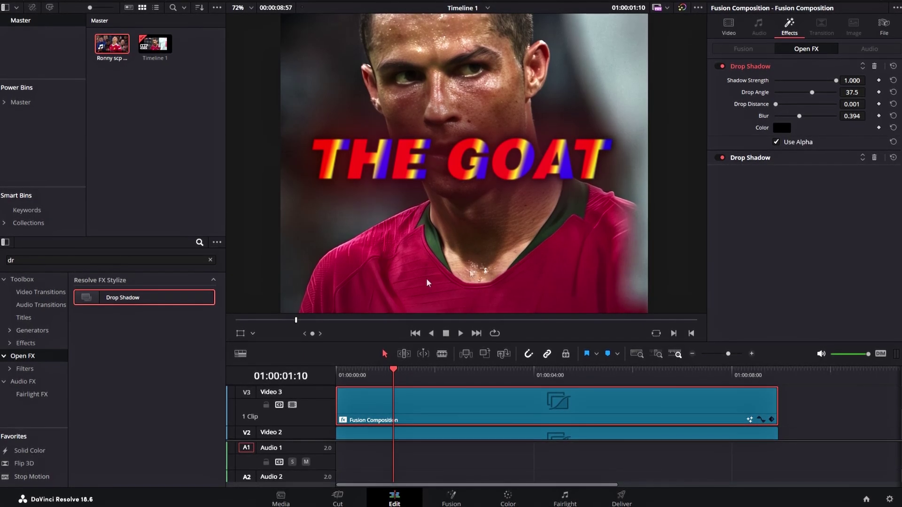
left_click(210, 260)
scroll(517, 239, "down", 5)
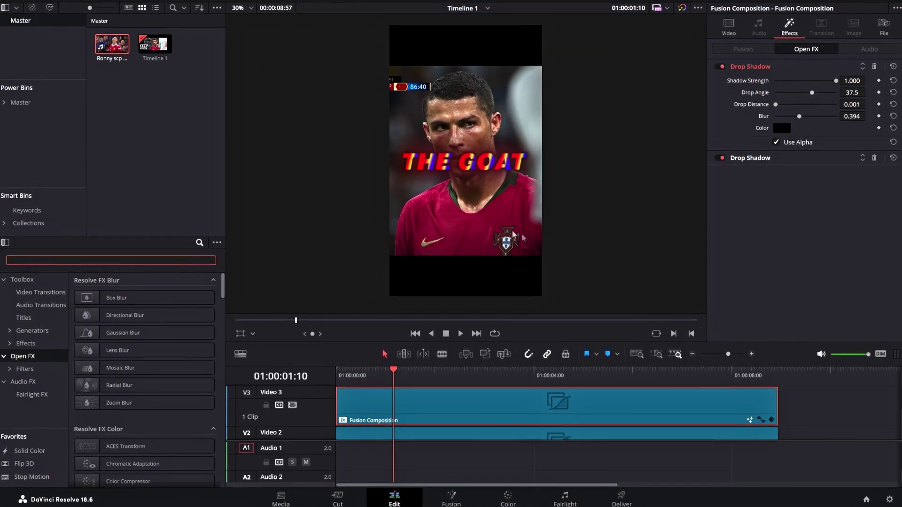